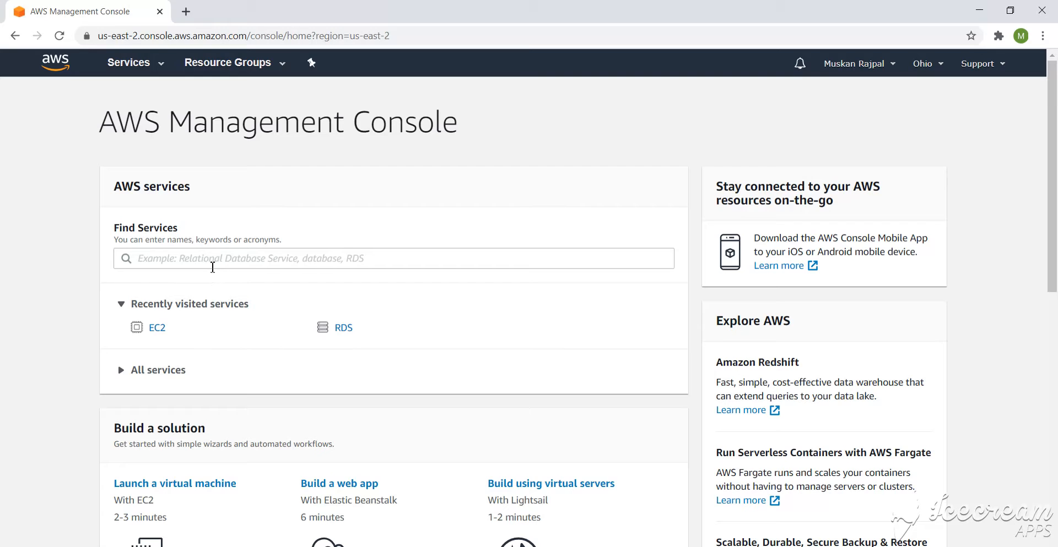
Step: Open the EC2 service and start launching a new instance in the US East (Ohio) region
{"action": "left_click", "coordinate": [157, 328]}
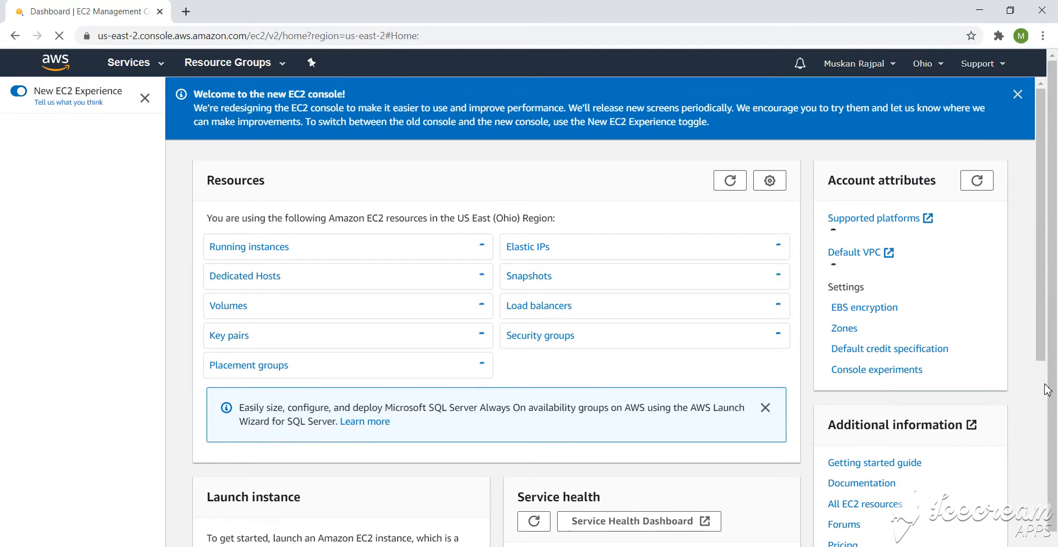
{"action": "scroll", "coordinate": [662, 300], "scroll_direction": "down", "scroll_amount": 7}
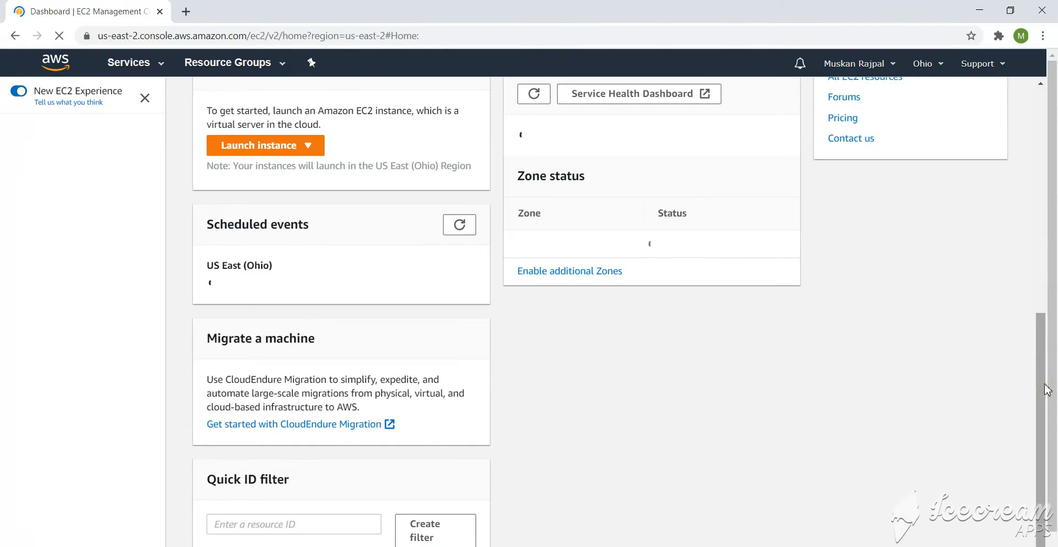
{"action": "left_click", "coordinate": [308, 145]}
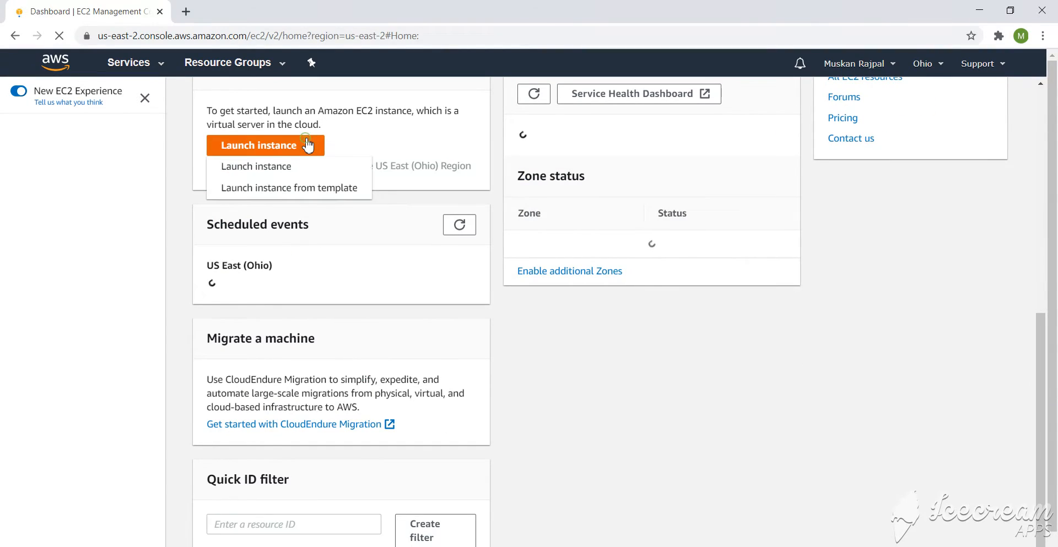
{"action": "left_click", "coordinate": [293, 166]}
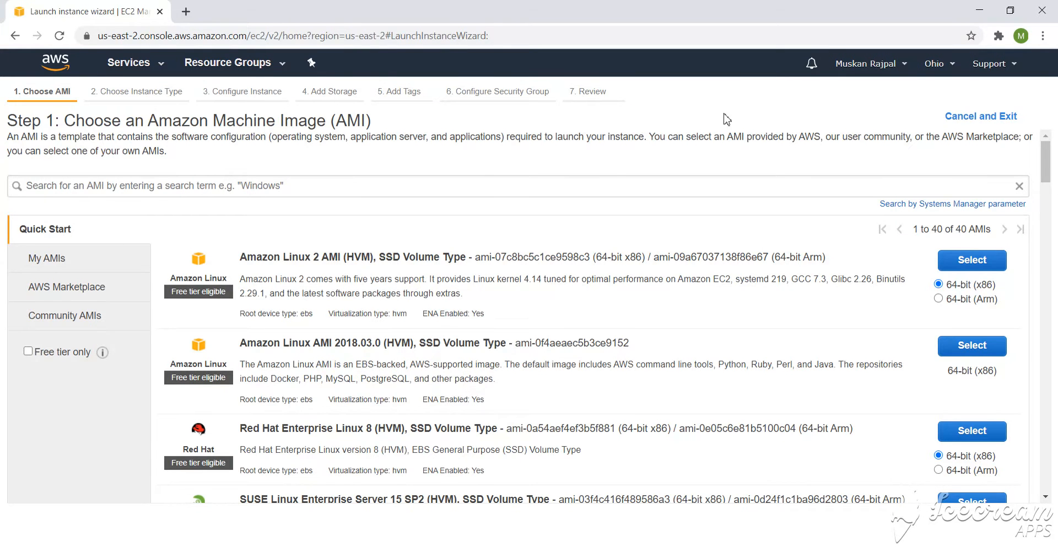
Step: Choose the Microsoft Windows Server 2019 Base image with the t2.micro instance type and proceed to the launch review
{"action": "left_click", "coordinate": [1046, 355]}
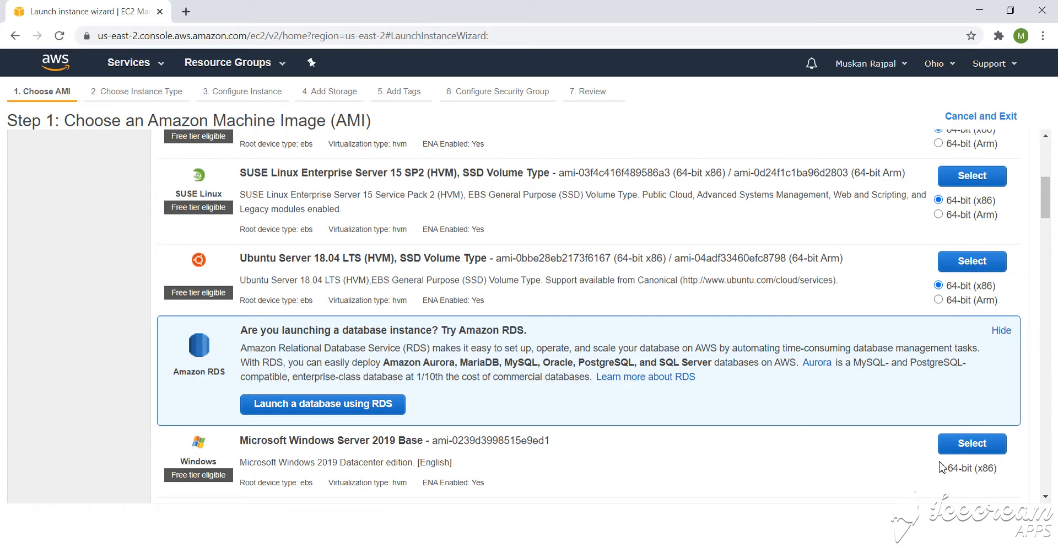
{"action": "left_click", "coordinate": [972, 444]}
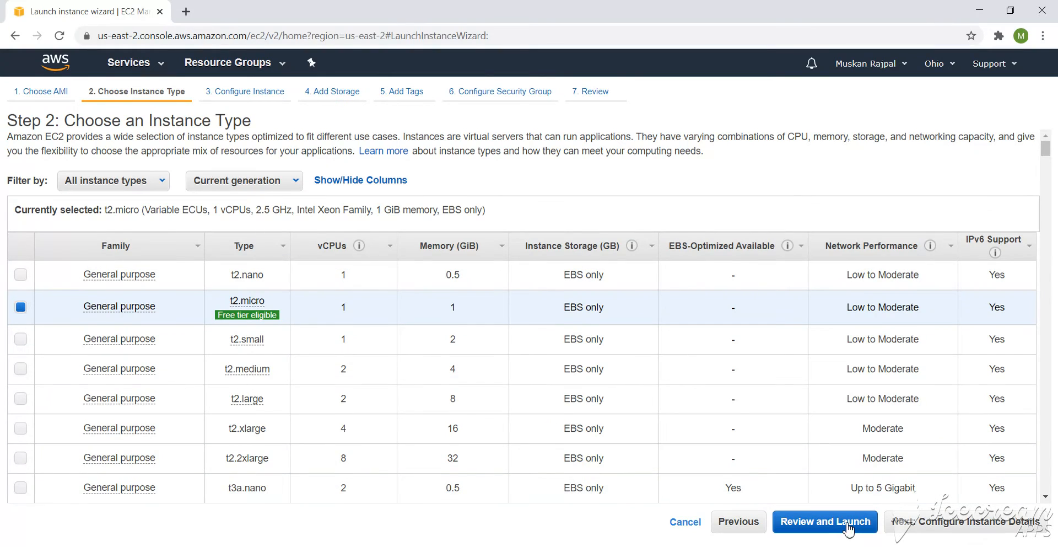
{"action": "left_click", "coordinate": [849, 528]}
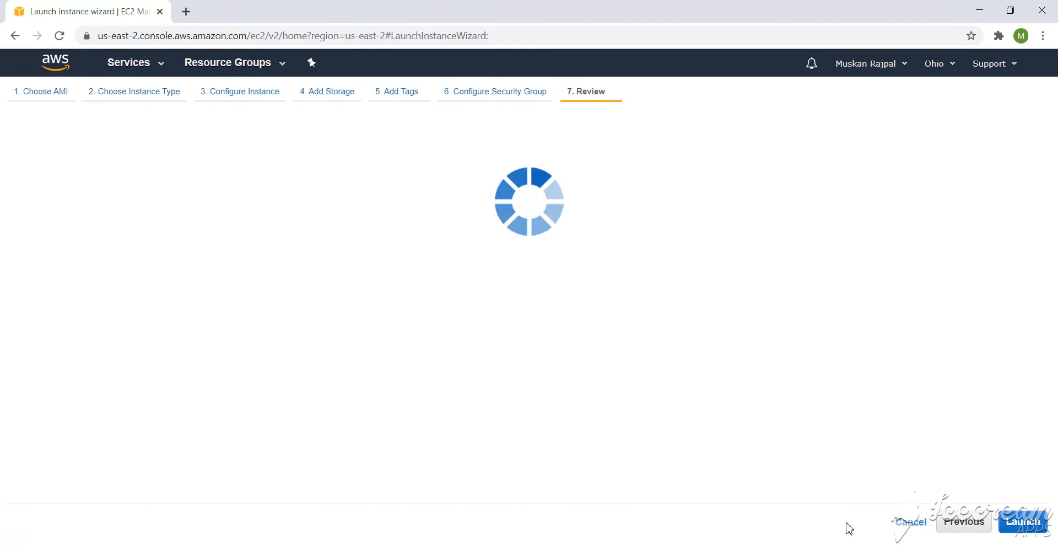
Step: Launch the instance with a new key pair named Key, downloading its private key file
{"action": "left_click", "coordinate": [1025, 521]}
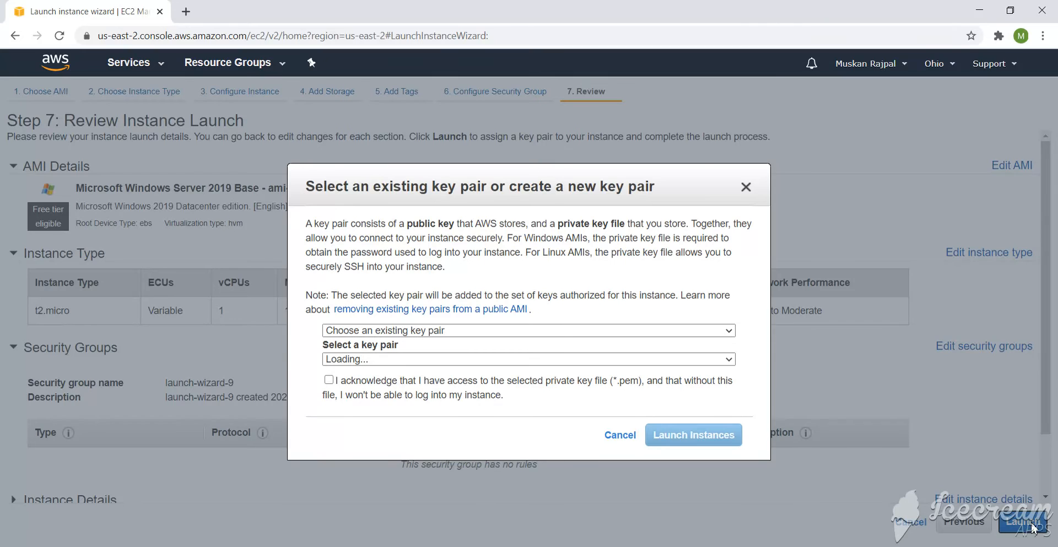
{"action": "left_click", "coordinate": [729, 331]}
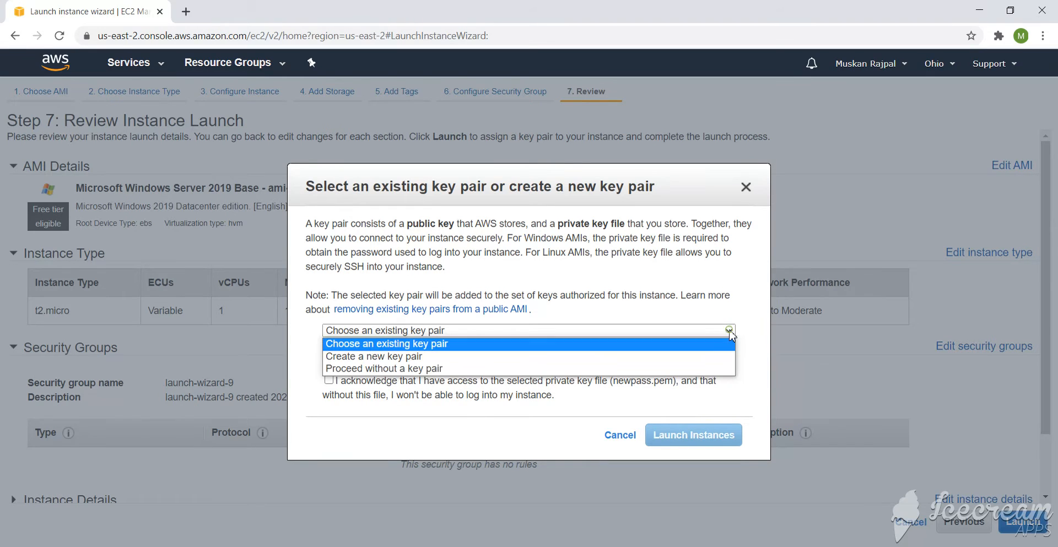
{"action": "left_click", "coordinate": [708, 362]}
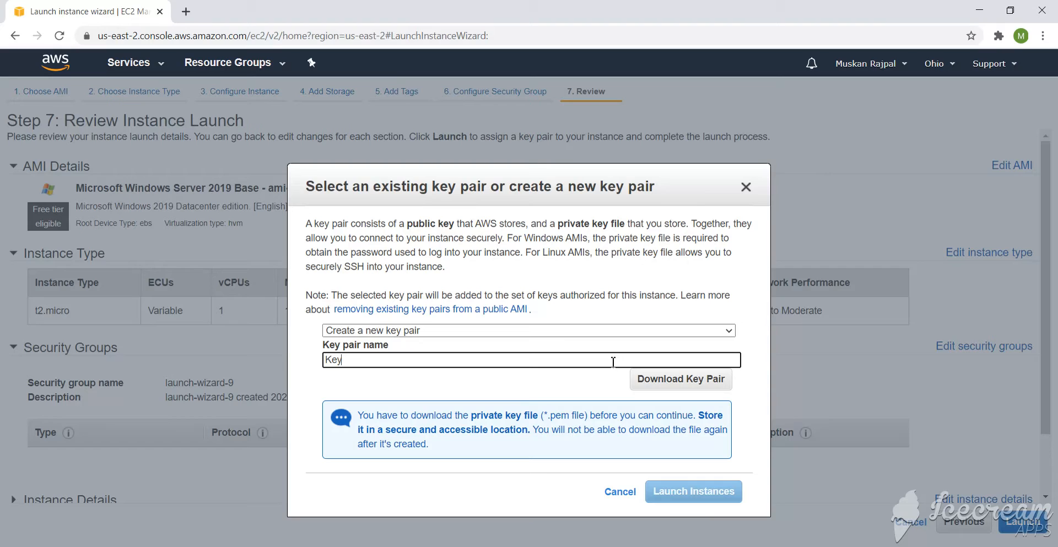
{"action": "type", "text": "Key"}
{"action": "left_click", "coordinate": [659, 386]}
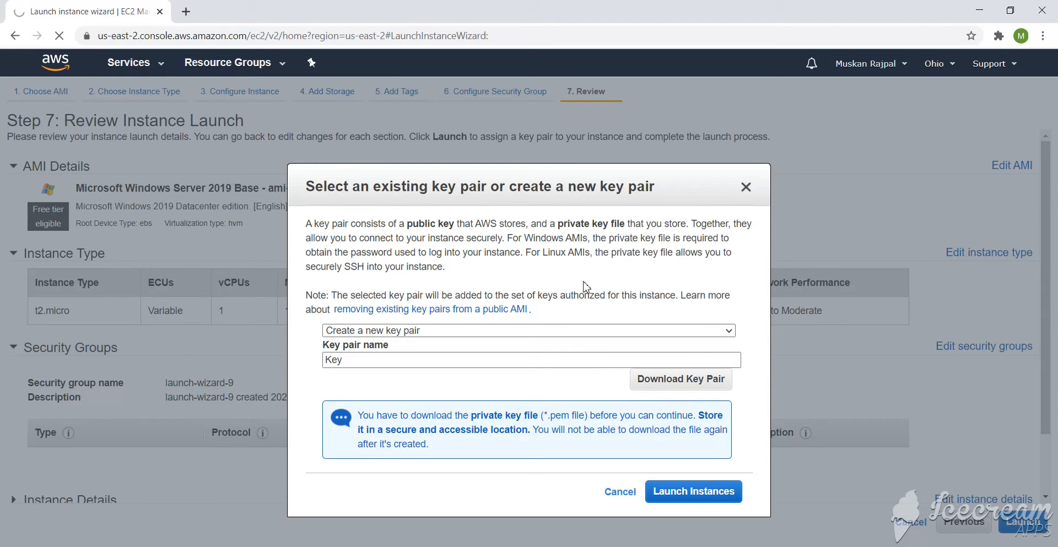
{"action": "left_click", "coordinate": [664, 498]}
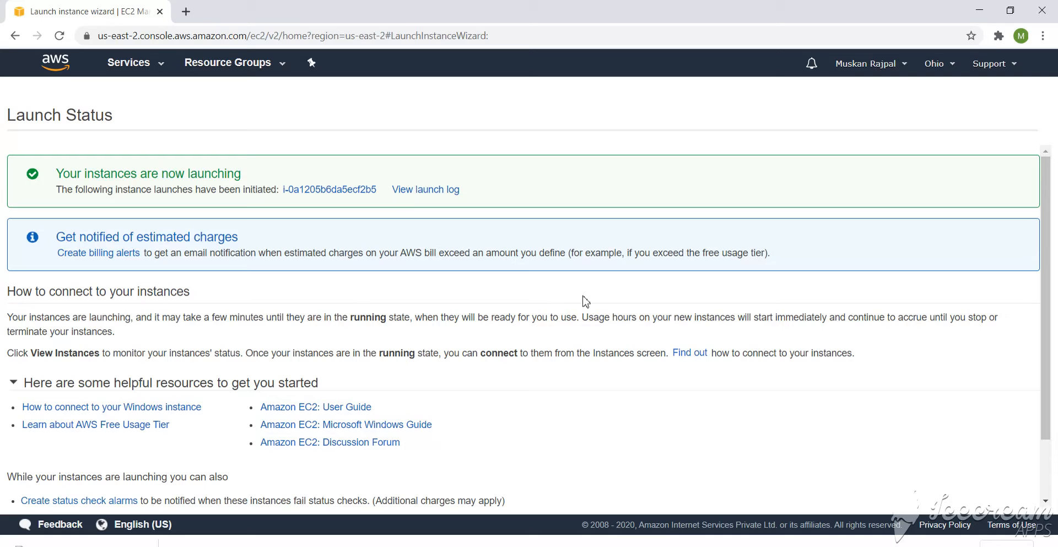
Step: View the instance list and name the newly launched, unnamed instance "key"
{"action": "scroll", "coordinate": [1051, 470], "scroll_direction": "down", "scroll_amount": 2}
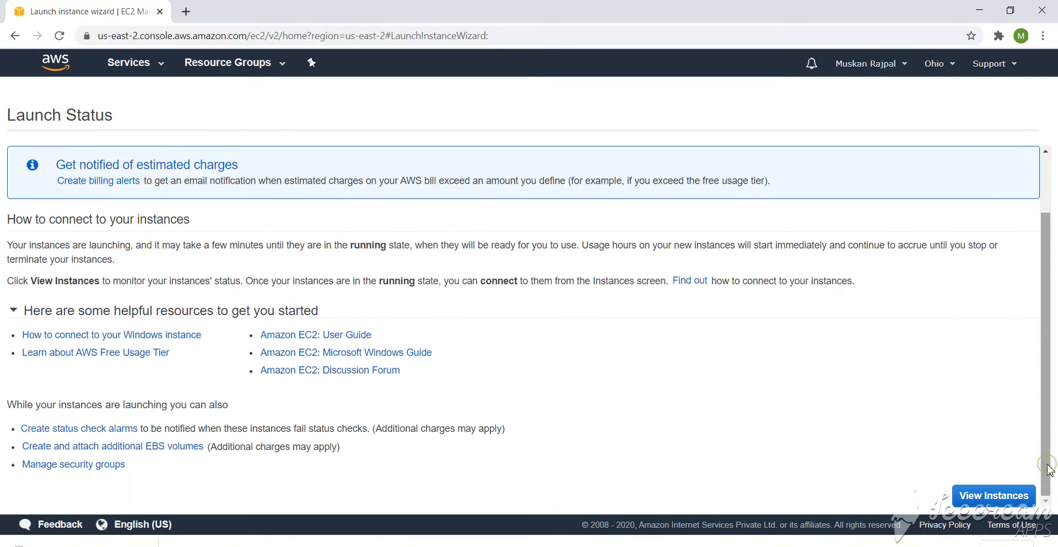
{"action": "left_click", "coordinate": [993, 496]}
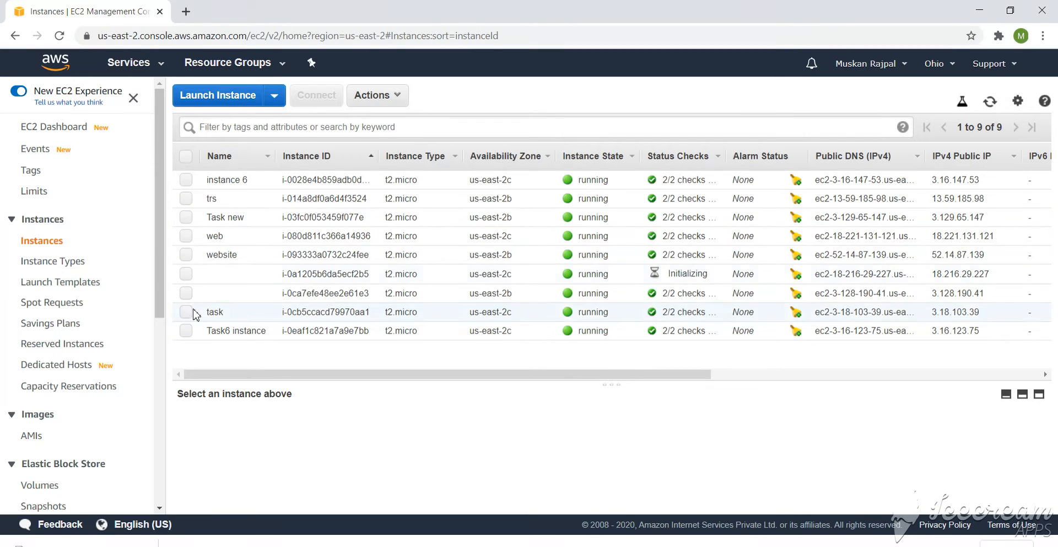
{"action": "left_click", "coordinate": [245, 276]}
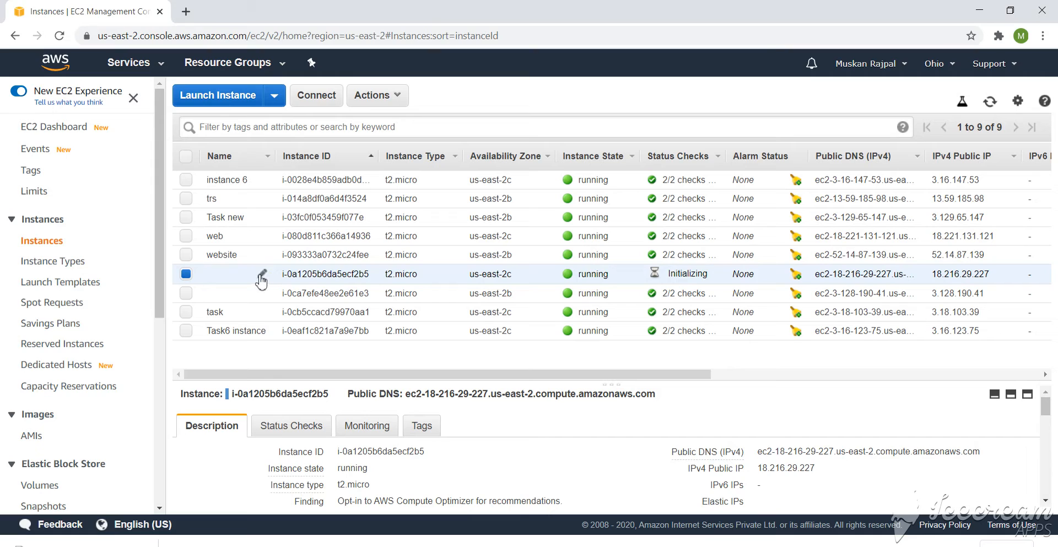
{"action": "left_click", "coordinate": [262, 275]}
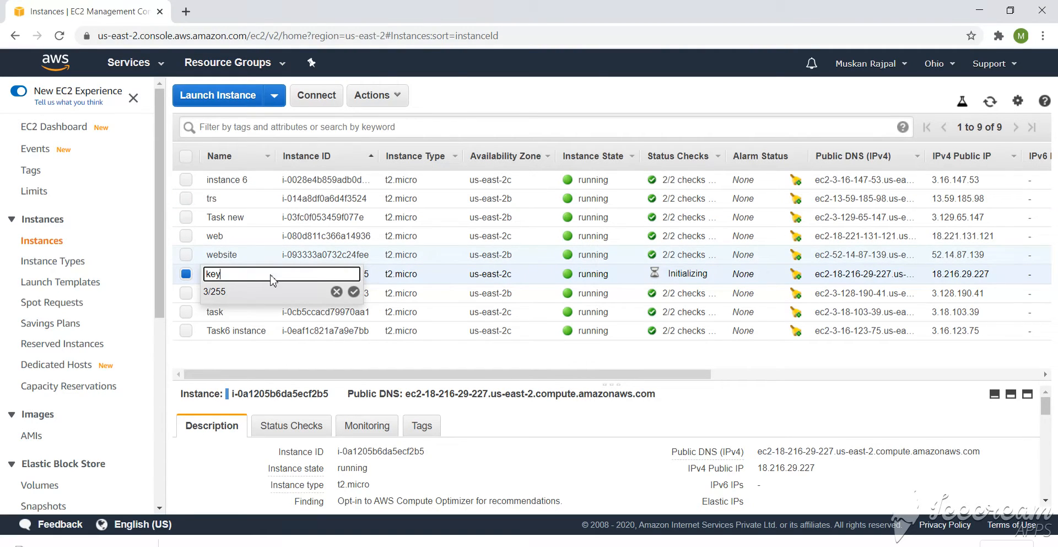
{"action": "key", "text": "Return"}
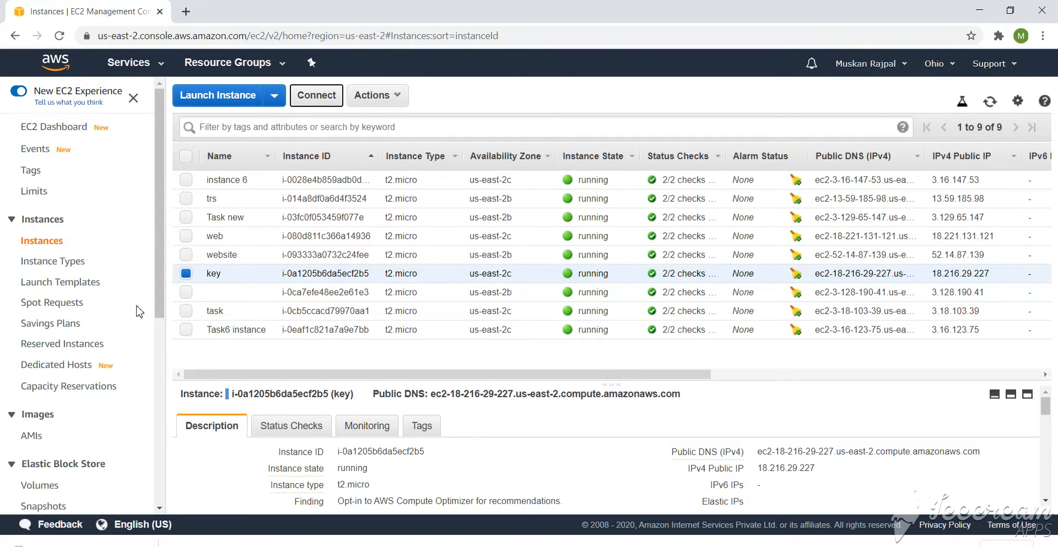
Step: Request the key instance's default Windows administrator password and supply Key.pem from Downloads as the key pair file
{"action": "left_click", "coordinate": [378, 95]}
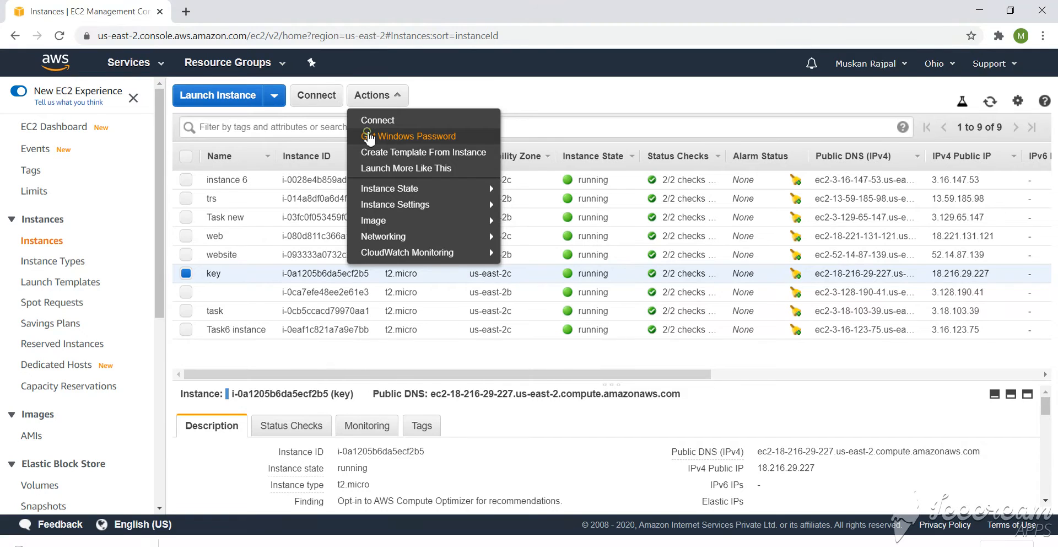
{"action": "left_click", "coordinate": [369, 138]}
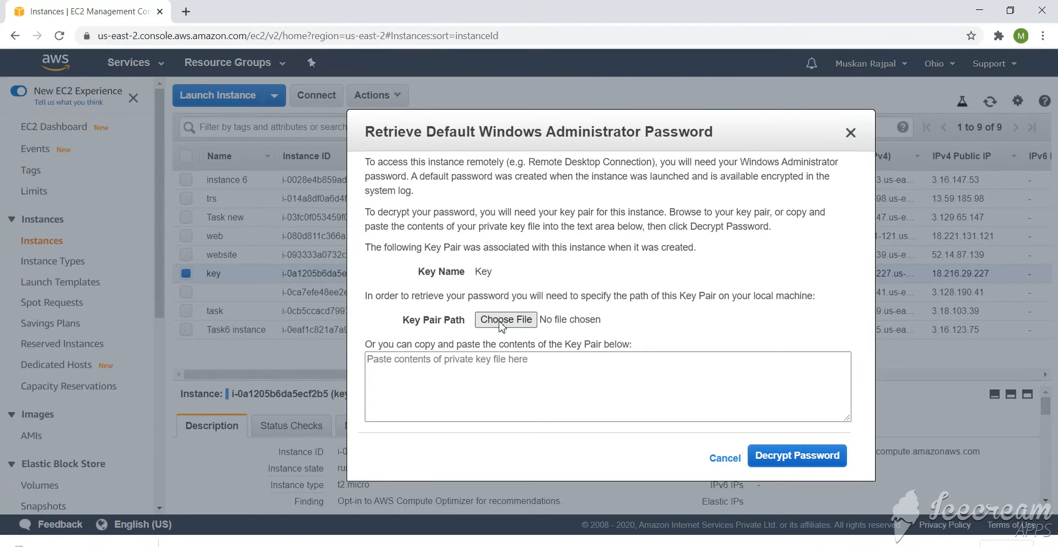
{"action": "left_click", "coordinate": [502, 321]}
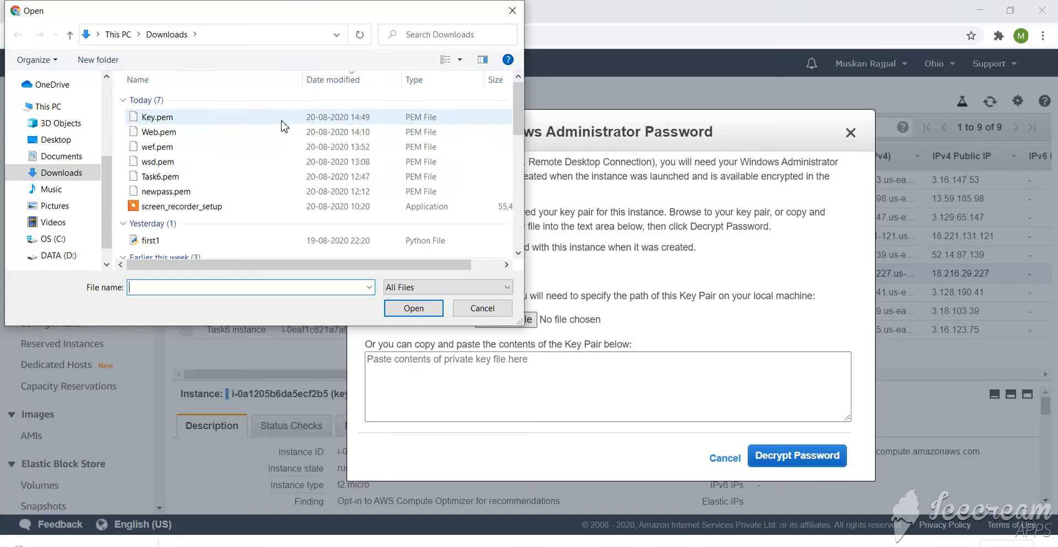
{"action": "left_click", "coordinate": [280, 118]}
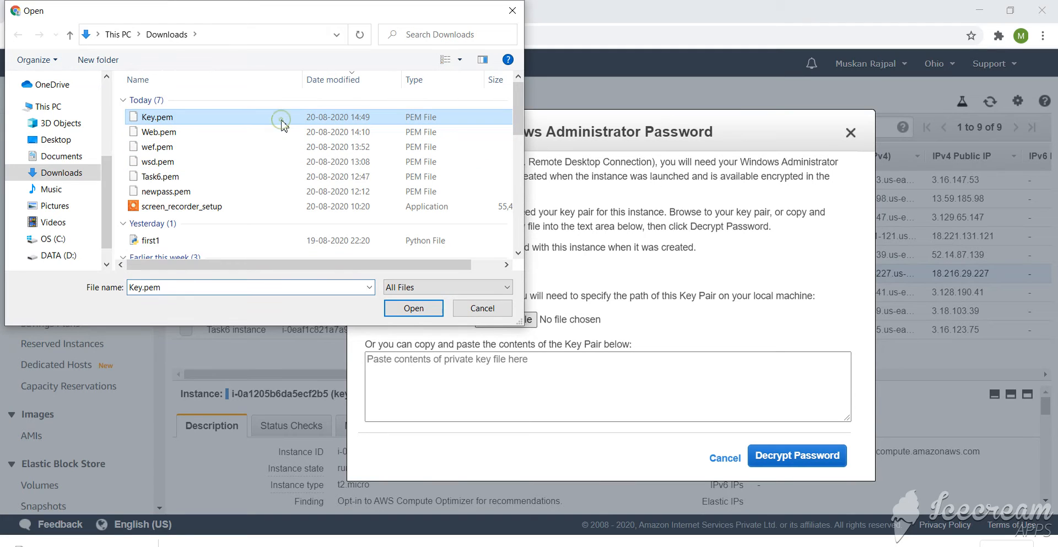
{"action": "left_click", "coordinate": [414, 308]}
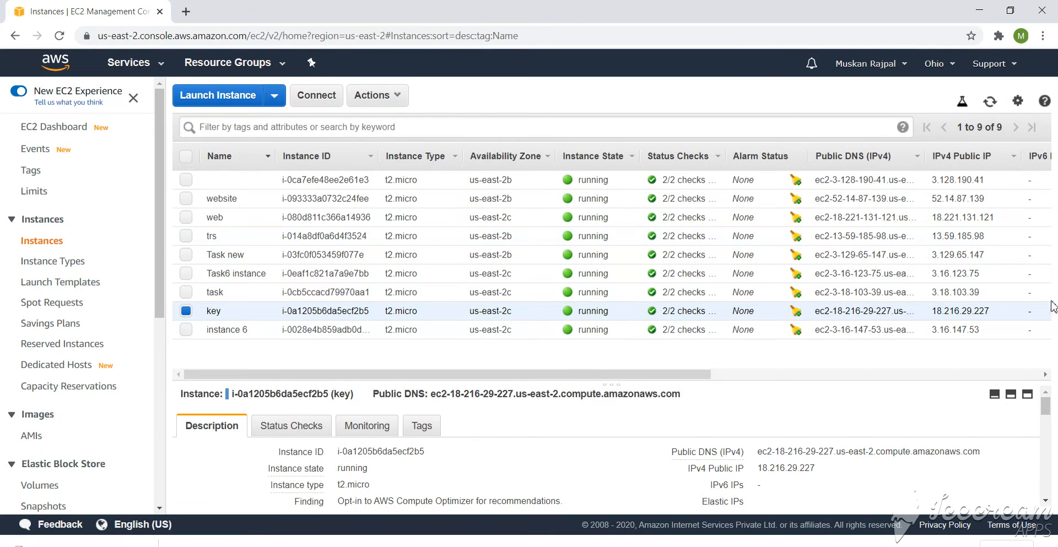
Step: Copy the key instance's IPv4 public IP, 18.216.29.227, and open Remote Desktop Connection
{"action": "left_click_drag", "start_coordinate": [992, 310], "coordinate": [924, 318]}
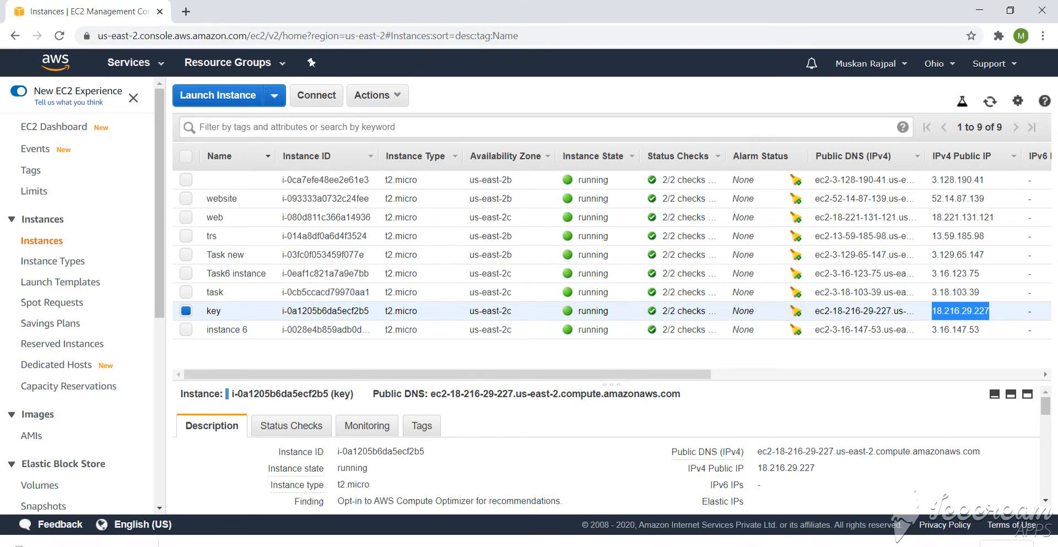
{"action": "key", "text": "super"}
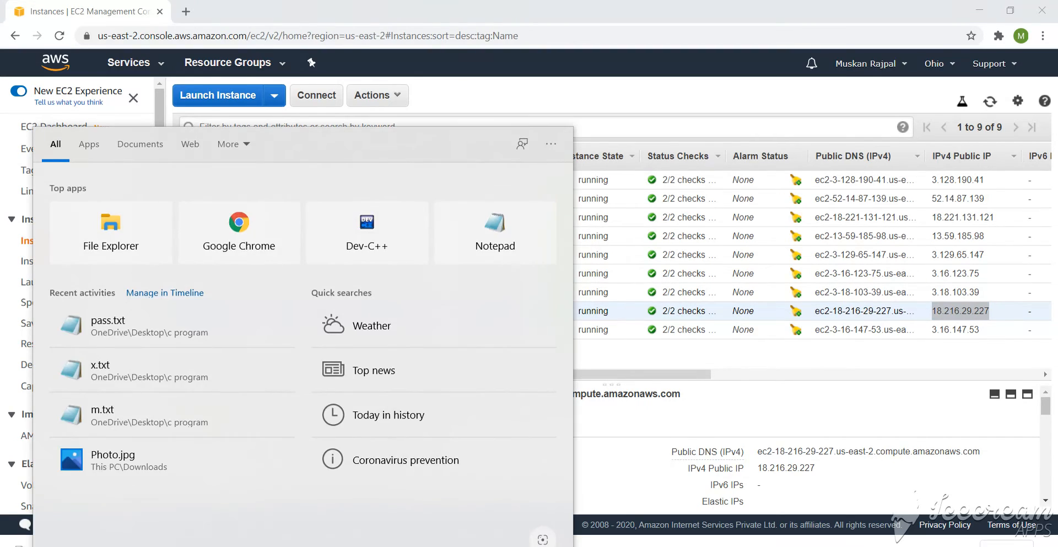
{"action": "type", "text": "remo"}
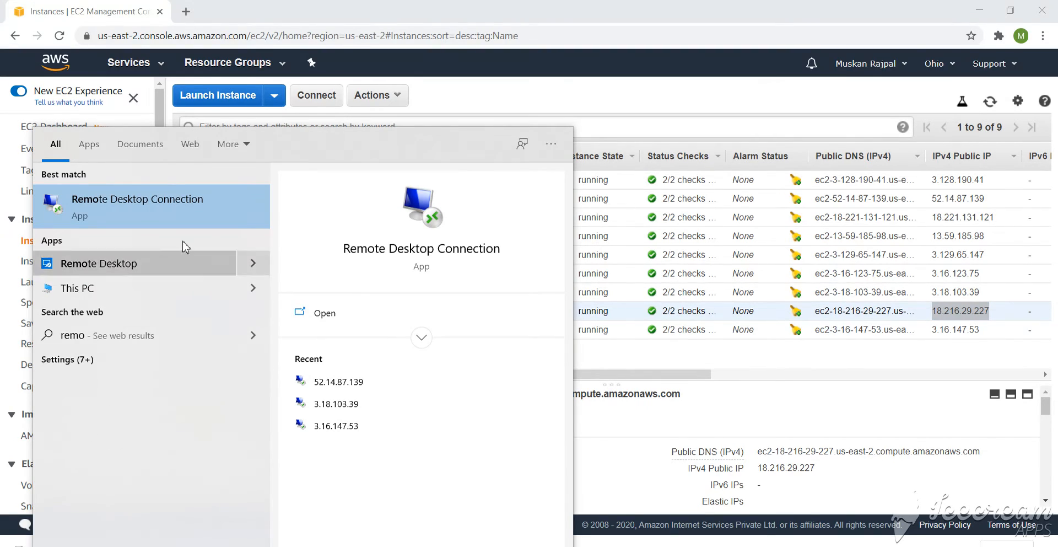
{"action": "left_click", "coordinate": [203, 220]}
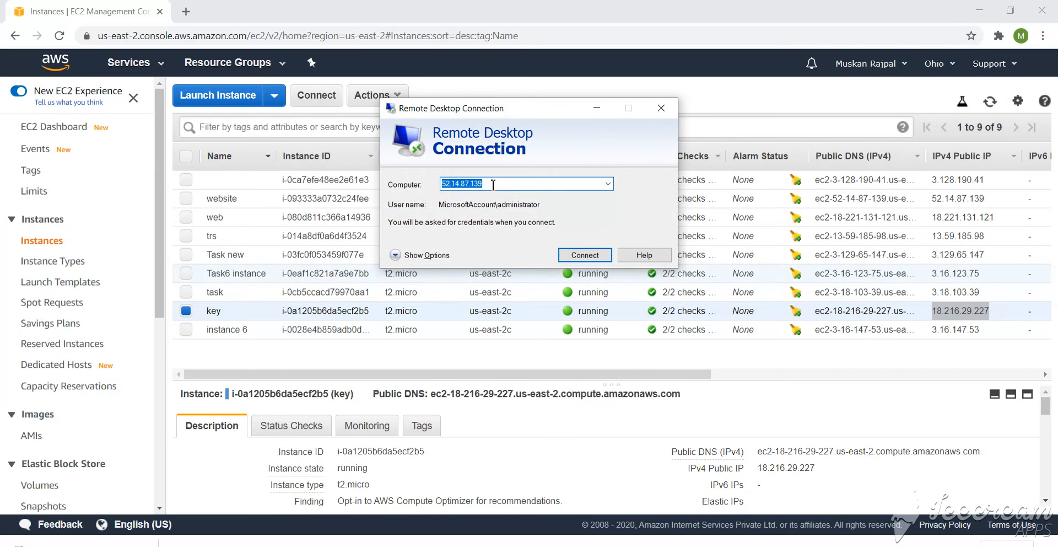
Step: Try to connect to the remote computer "-2.compute.amazonaws.com"
{"action": "key", "text": "BackSpace"}
{"action": "key", "text": "ctrl+v"}
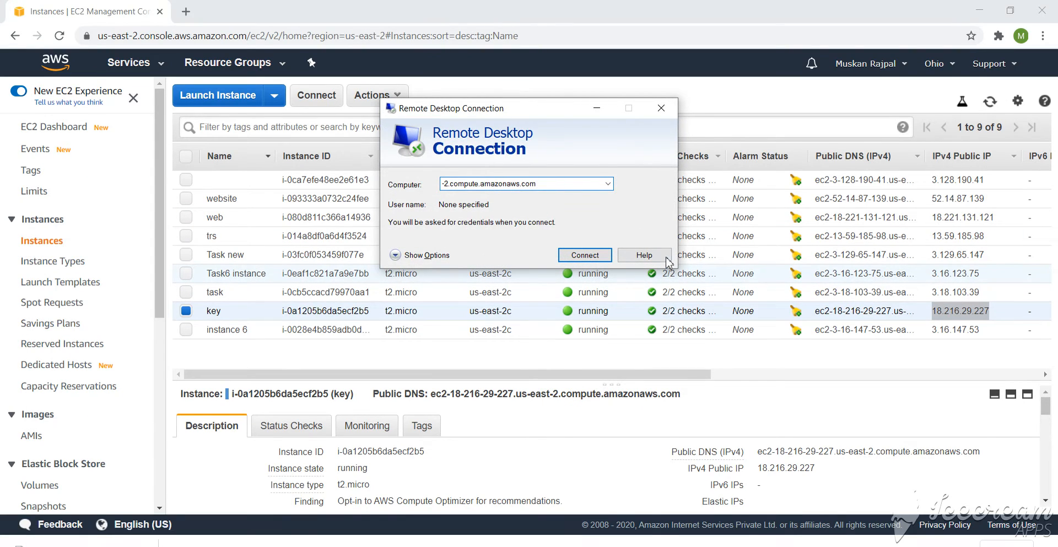
{"action": "left_click", "coordinate": [597, 257]}
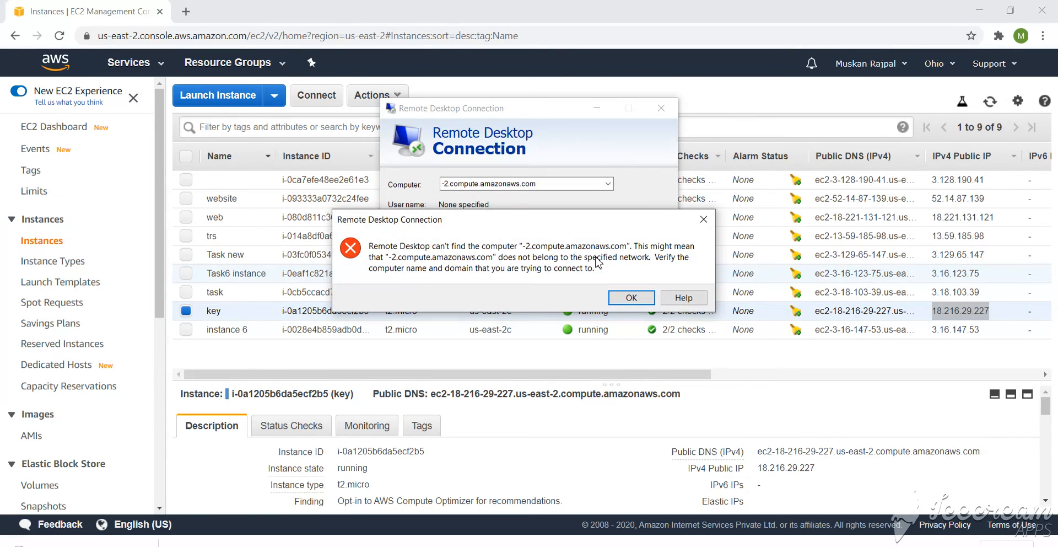
{"action": "left_click", "coordinate": [708, 219]}
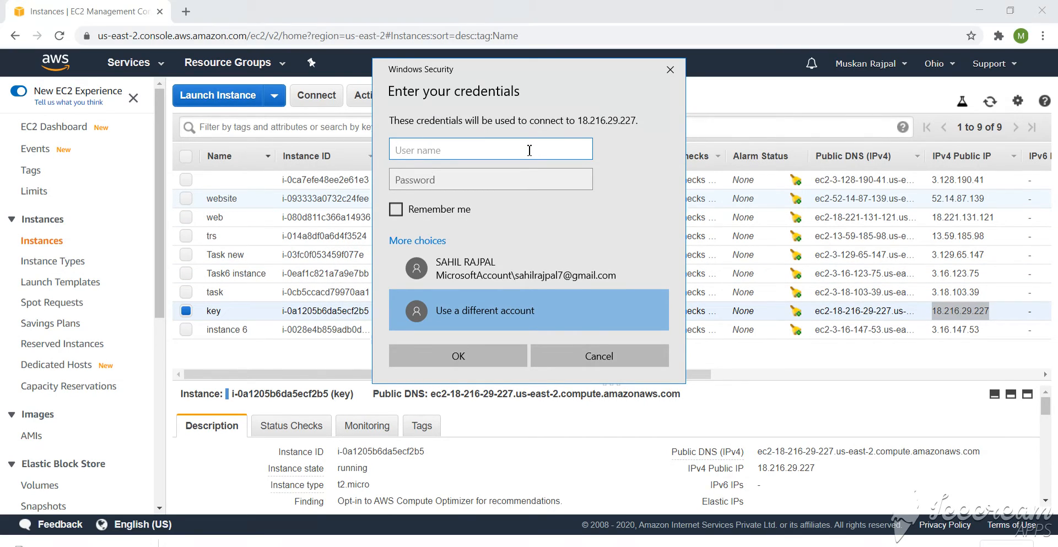
Step: Connect to 18.216.29.227 as administrator with the account password, accepting the untrusted certificate
{"action": "type", "text": "administrator"}
{"action": "left_click", "coordinate": [477, 358]}
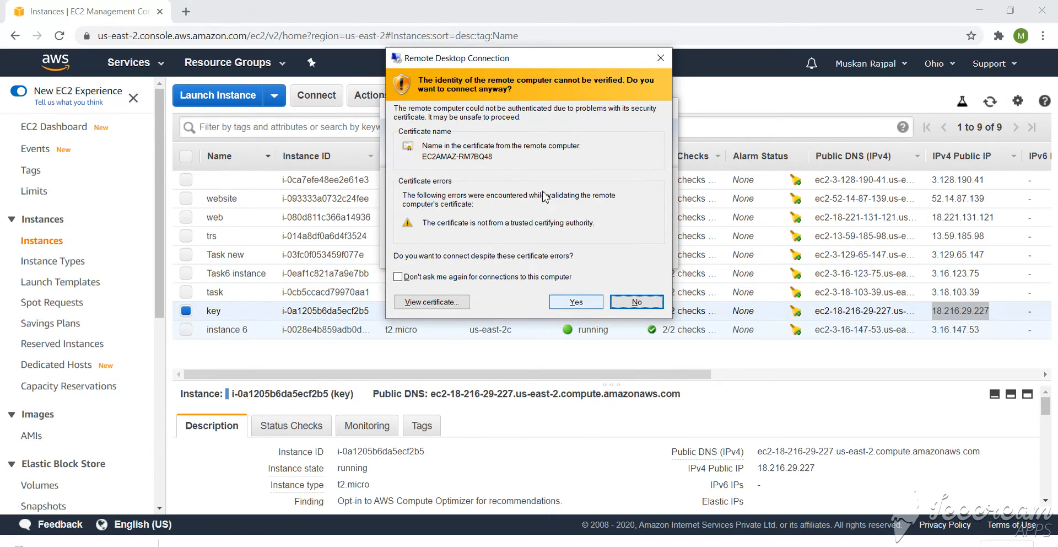
{"action": "left_click", "coordinate": [564, 305]}
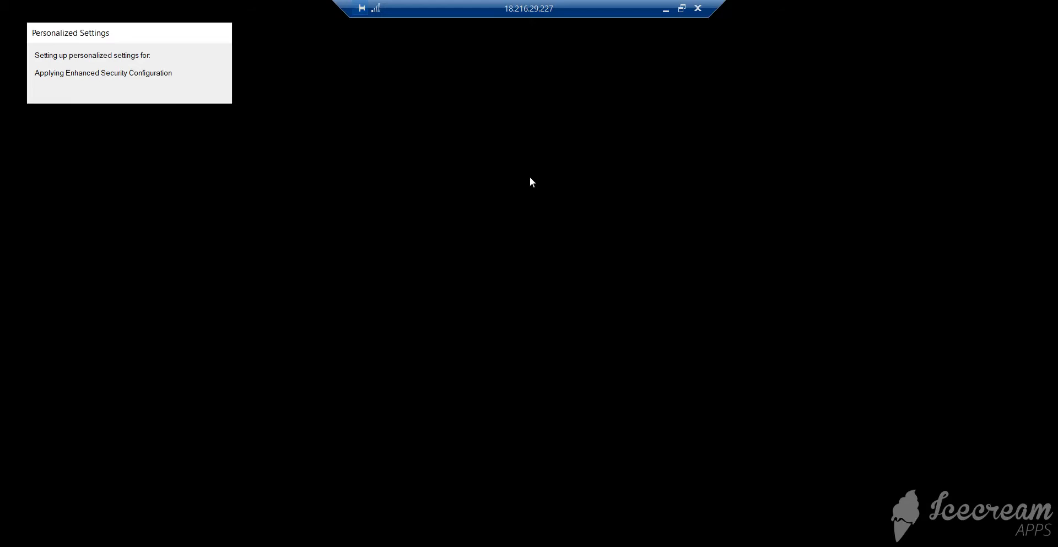
Step: Show the remote session in full screen and accept the secure-connection alert in its Internet Explorer window
{"action": "left_click", "coordinate": [682, 9]}
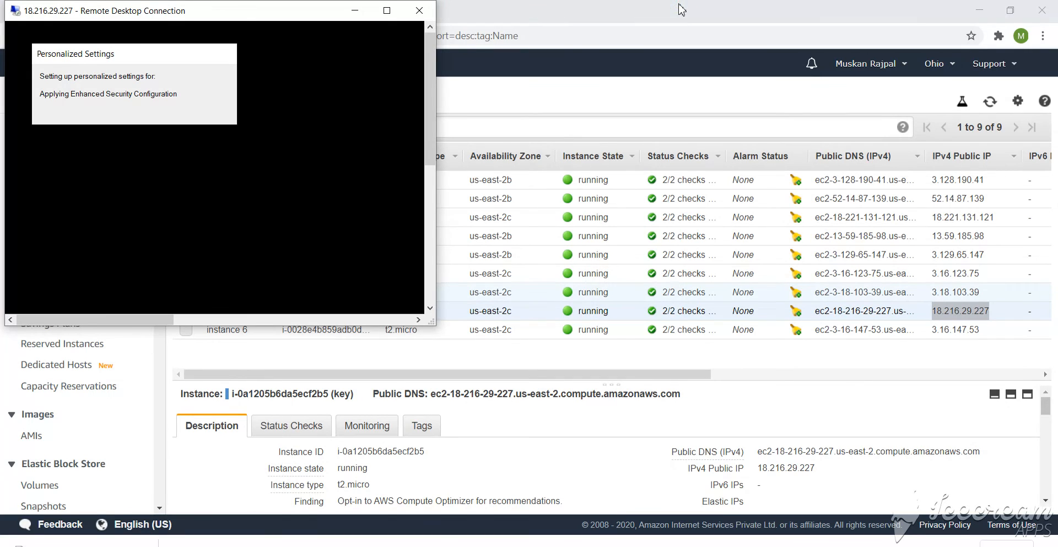
{"action": "left_click", "coordinate": [388, 11]}
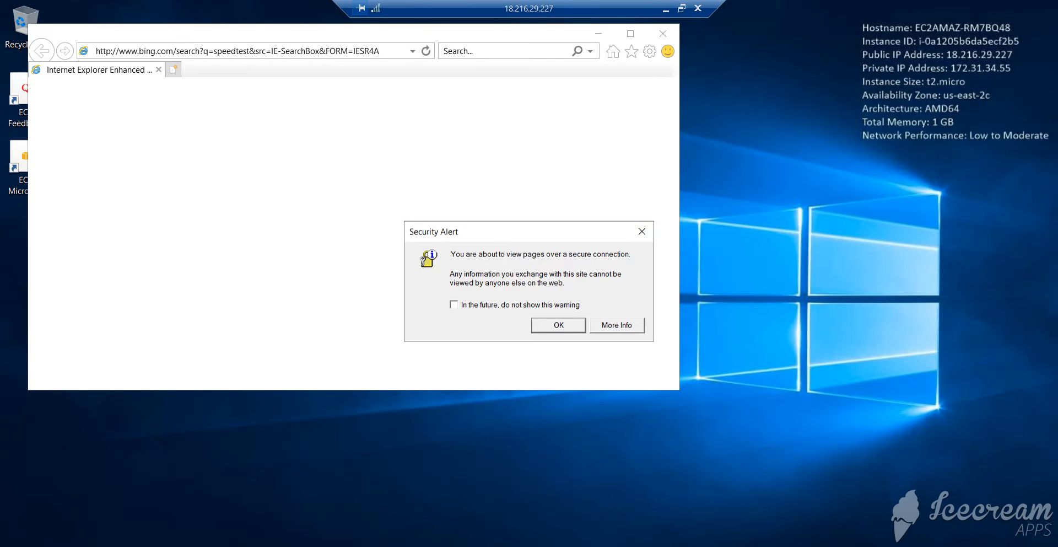
{"action": "left_click", "coordinate": [559, 326]}
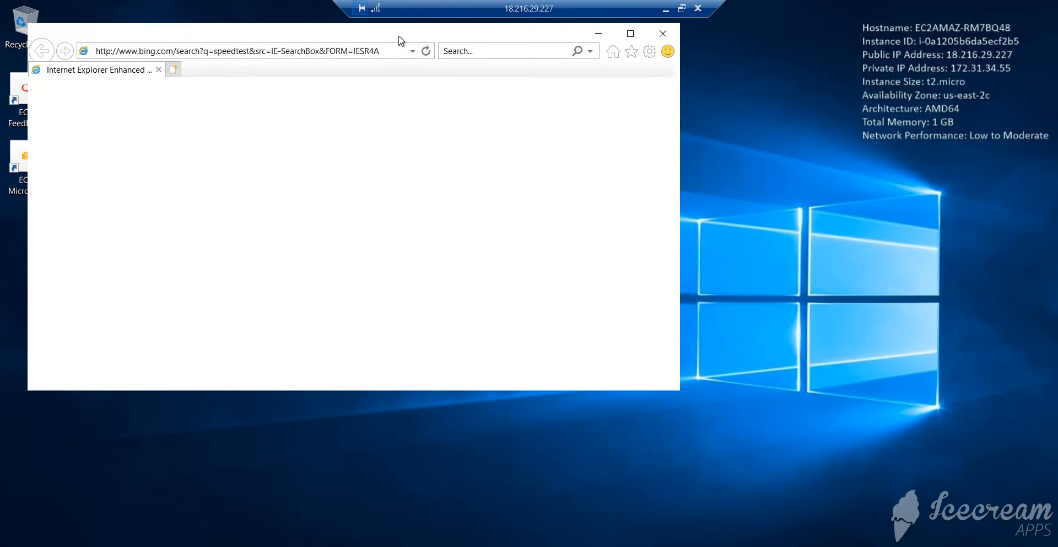